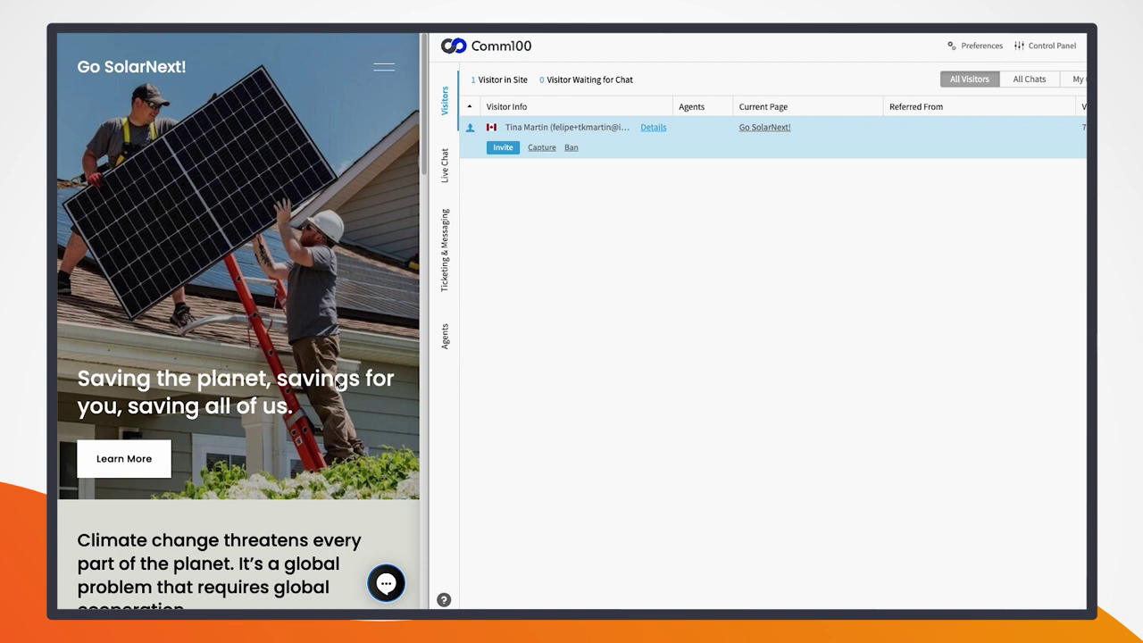
# Step: Start a chat from the website's chat bubble as the visitor and accept it in the Comm100 agent console
pyautogui.click(385, 583)
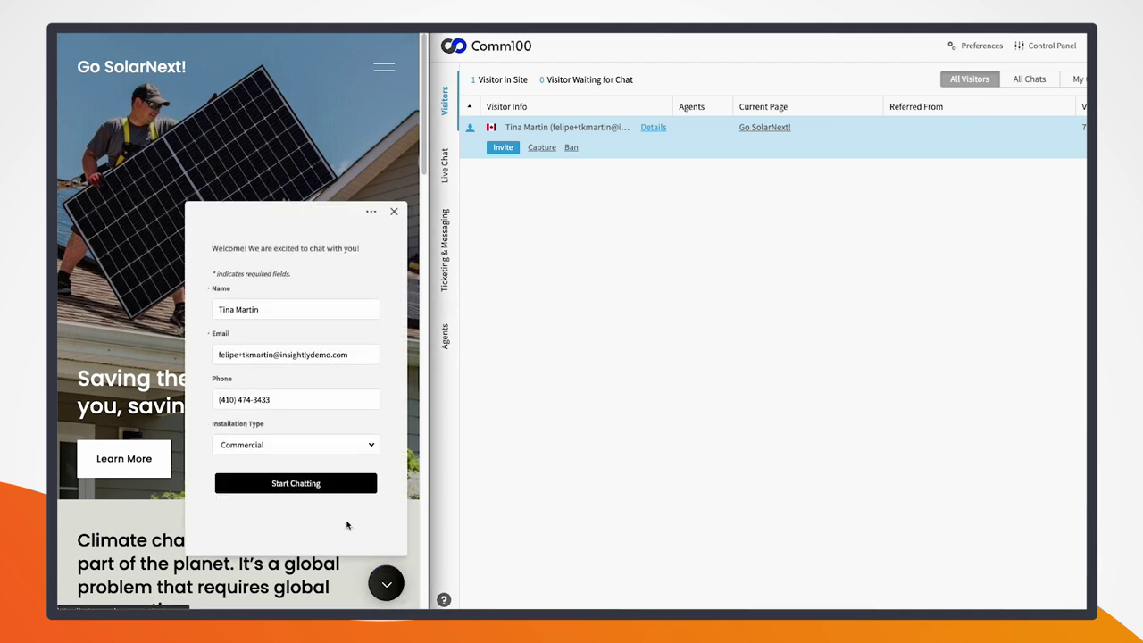
pyautogui.click(289, 487)
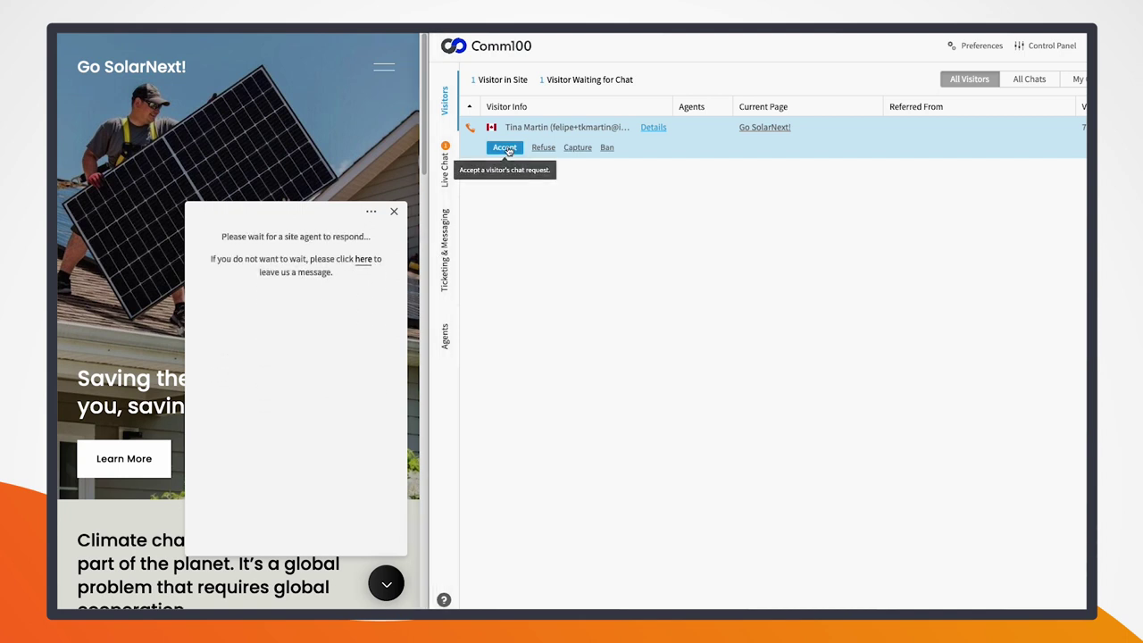
pyautogui.click(506, 149)
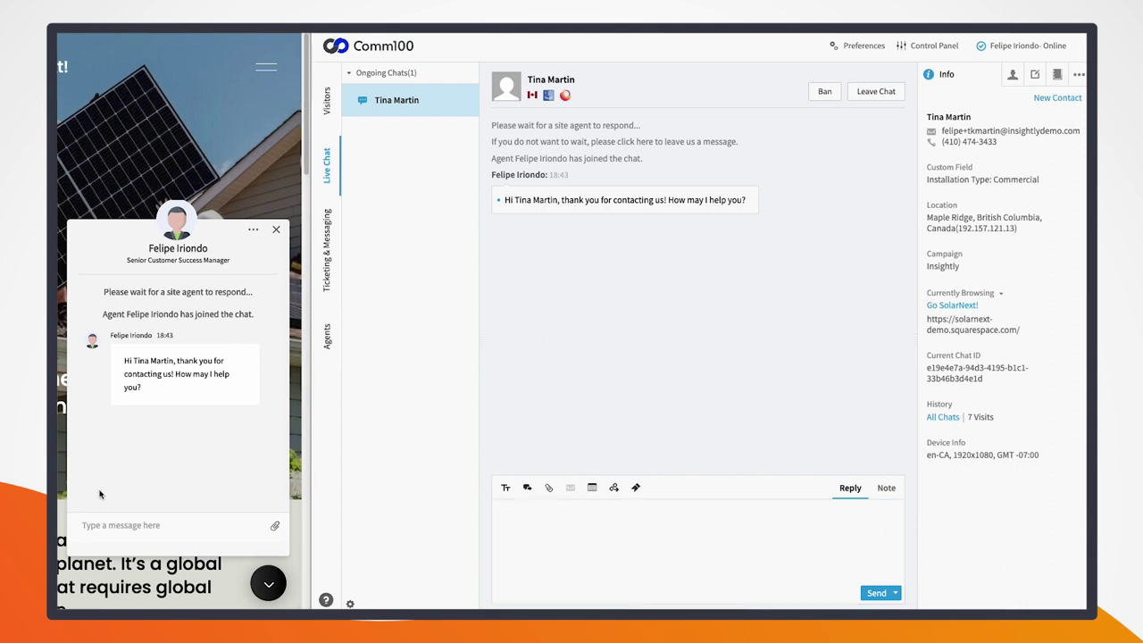
# Step: Send the visitor's installation question, then the agent's reply offering escalation to the technical field team
pyautogui.click(148, 525)
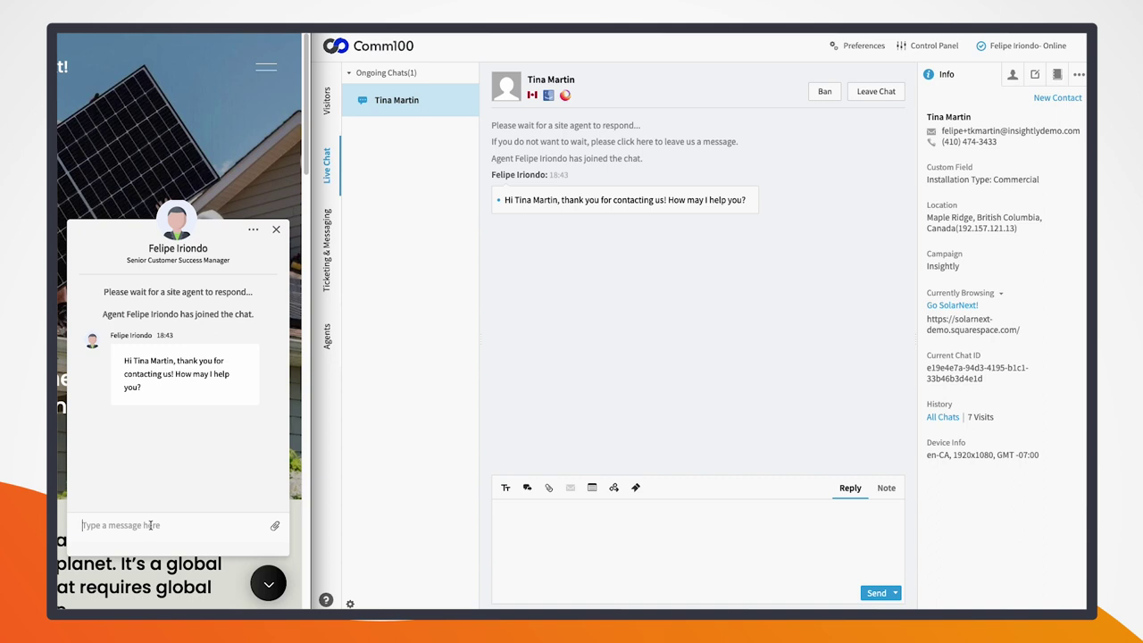
pyautogui.hotkey('ctrl', 'v')
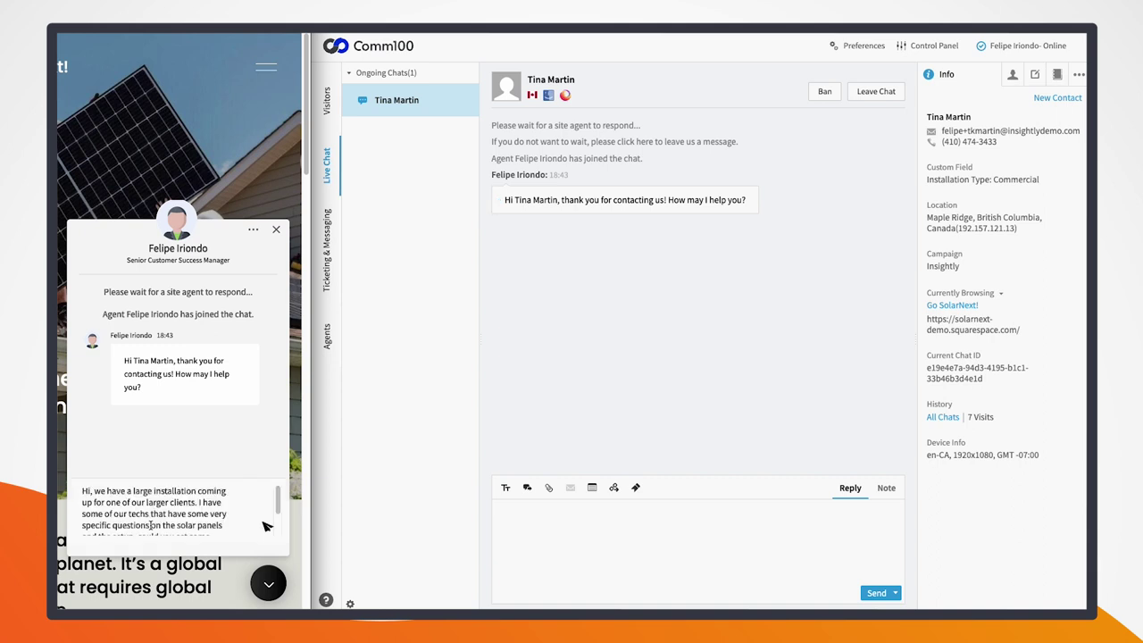
pyautogui.press('Return')
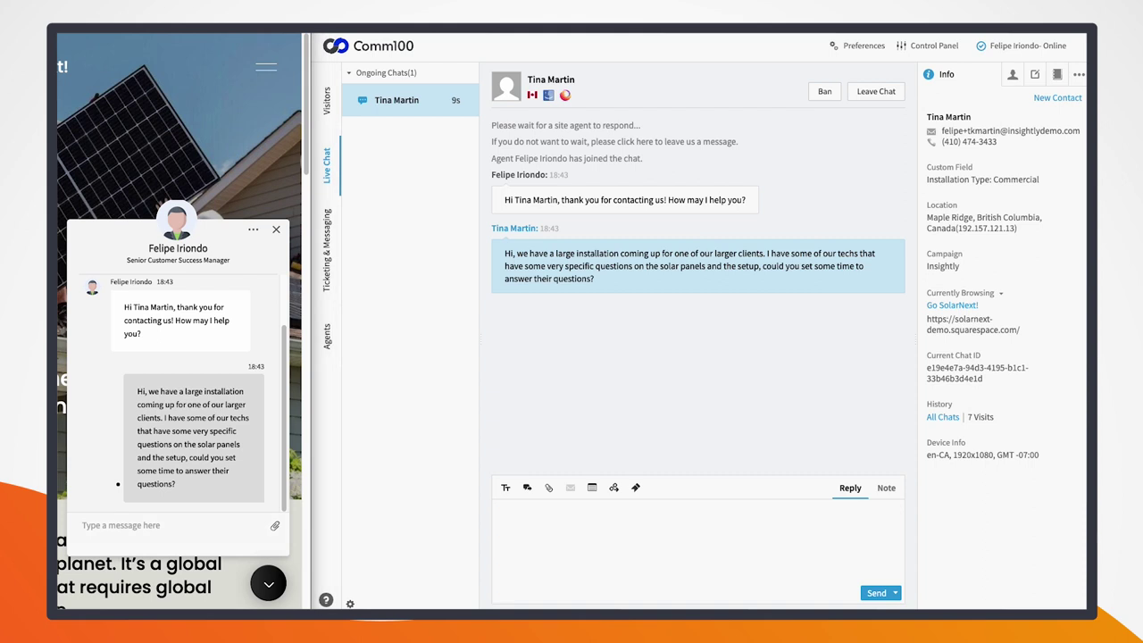
pyautogui.click(715, 521)
pyautogui.write('Definitely, I can escalate this to our technical field team, and they would be able to follow up with you and your team members')
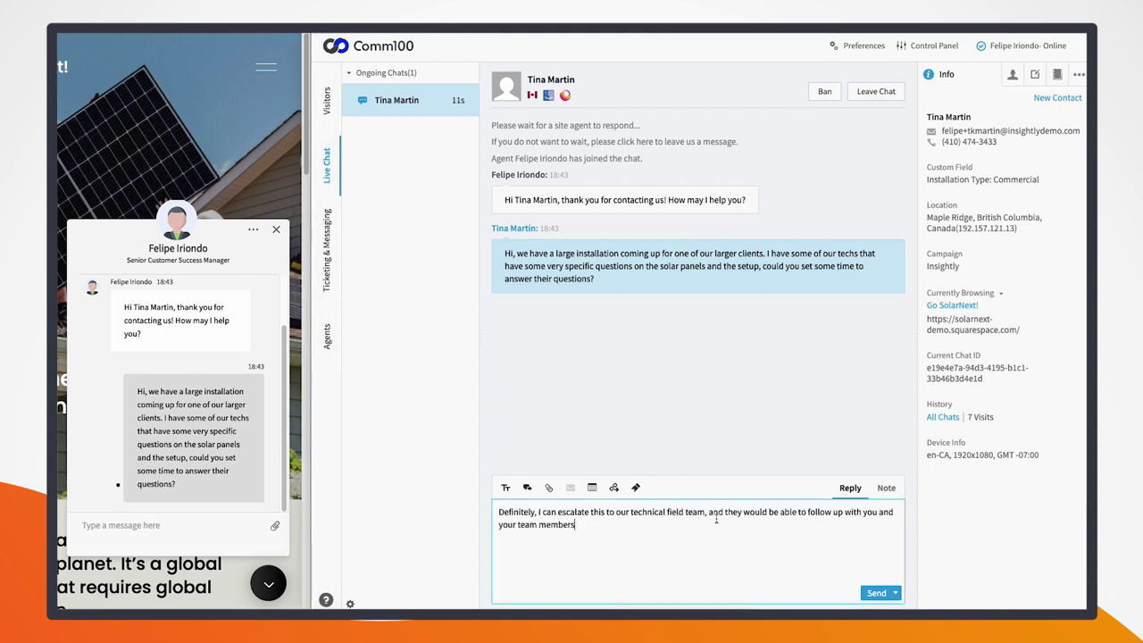
pyautogui.press('Return')
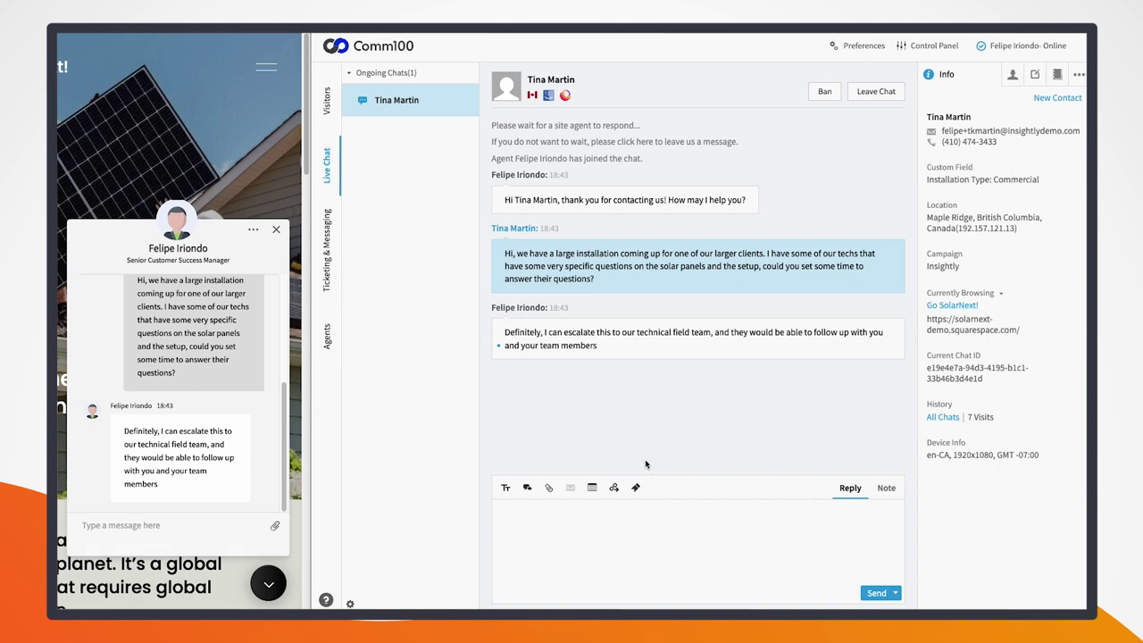
# Step: Send the visitor's follow-up message saying the request is urgent
pyautogui.click(186, 524)
pyautogui.write('Perfect! This is quite urgent so we would need this to be sorted out As soon as possible')
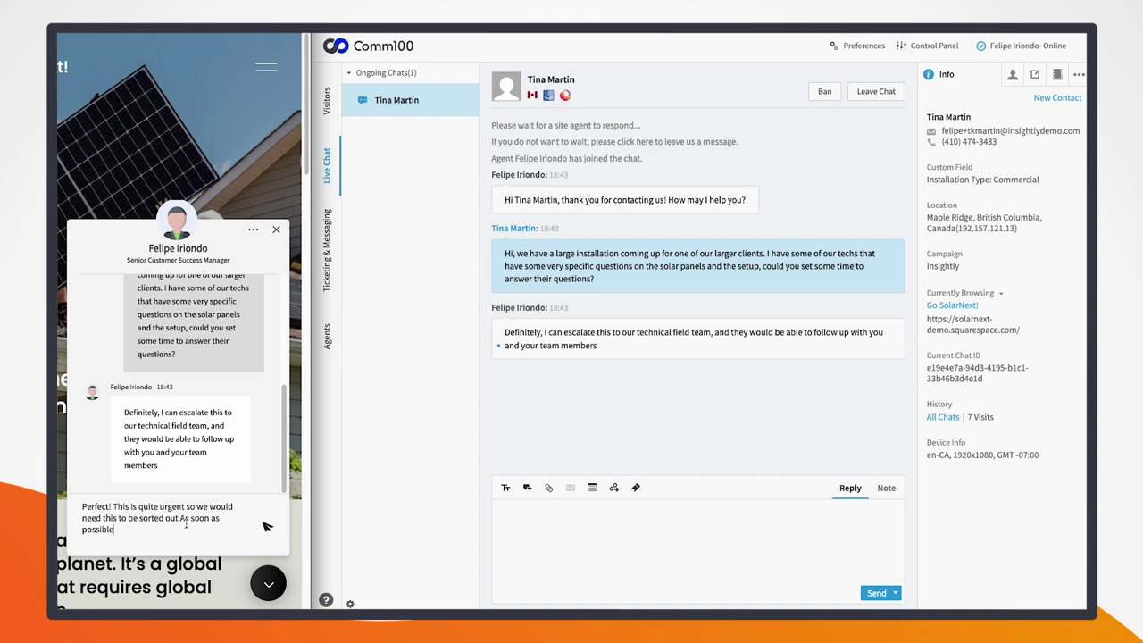
pyautogui.press('Return')
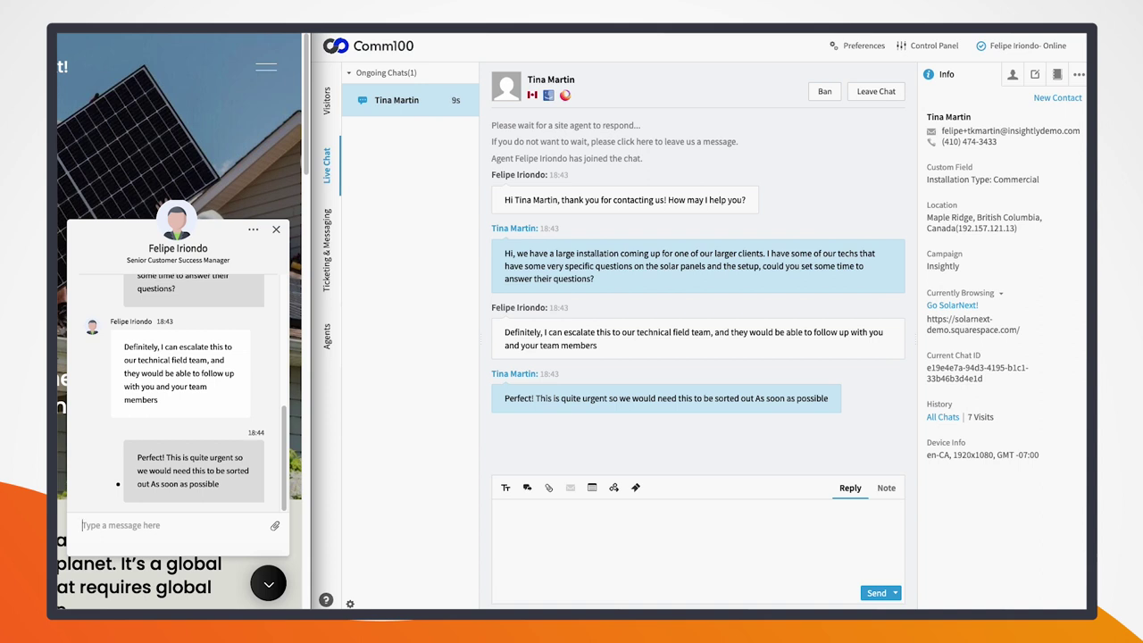
# Step: Save the chat wrap-up with ticket type Question, a 'Commercial Installation' summary naming the customer, and Urgent priority
pyautogui.click(1033, 75)
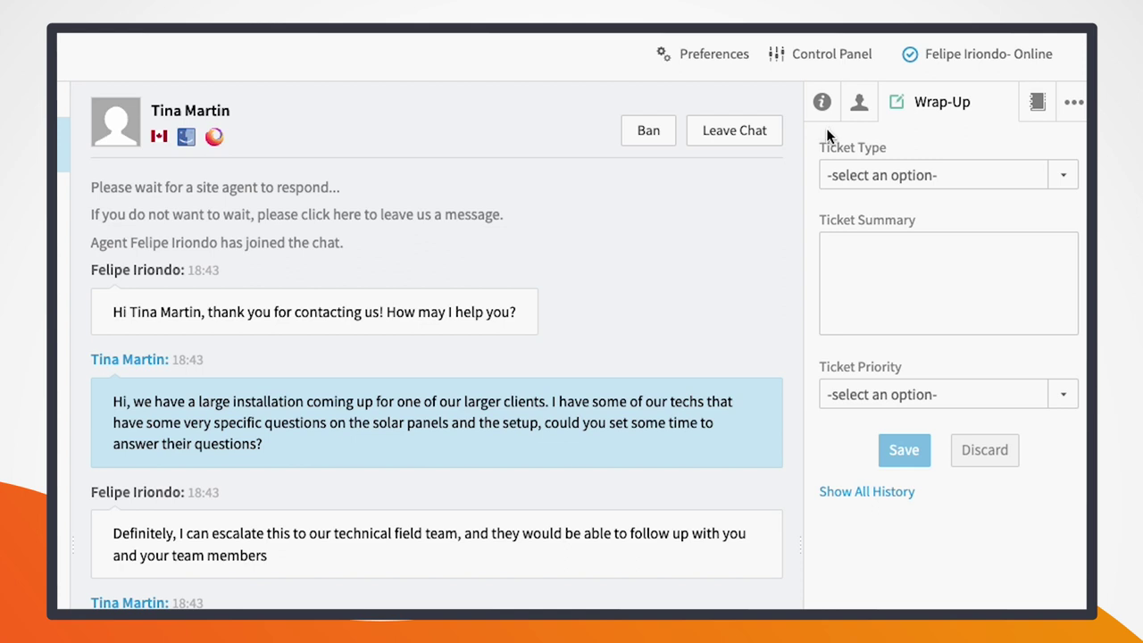
pyautogui.click(859, 177)
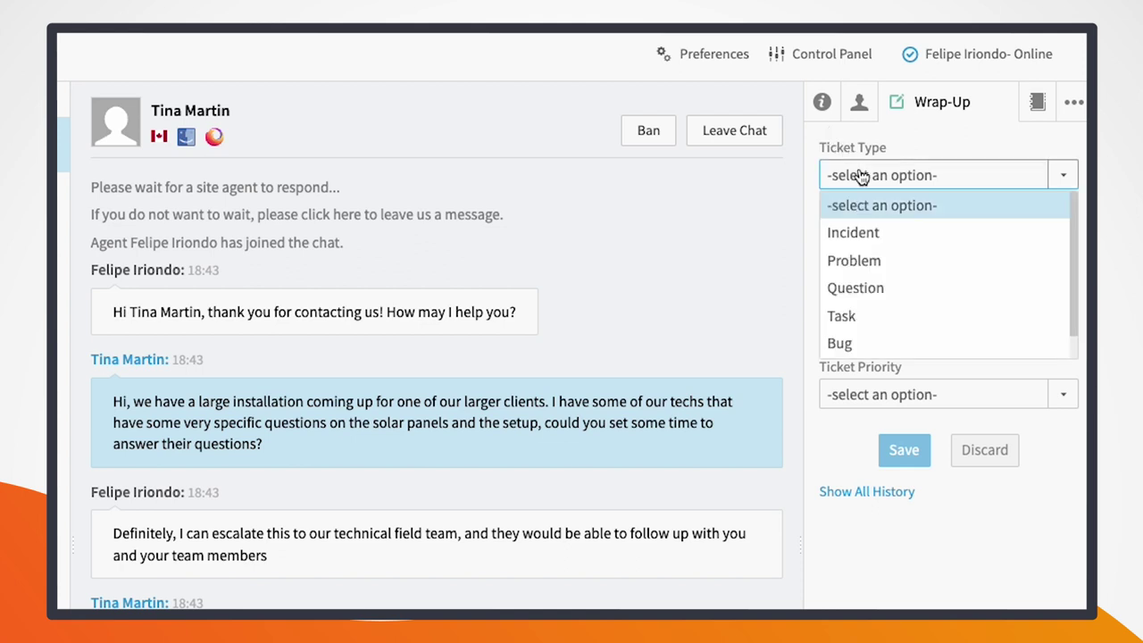
pyautogui.click(869, 293)
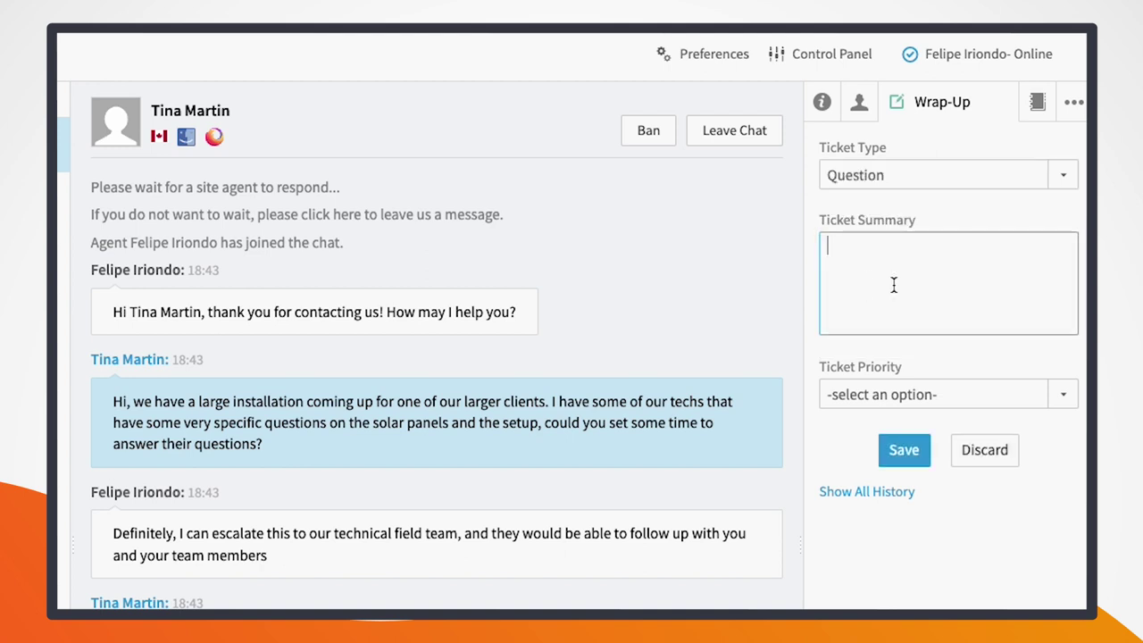
pyautogui.click(895, 398)
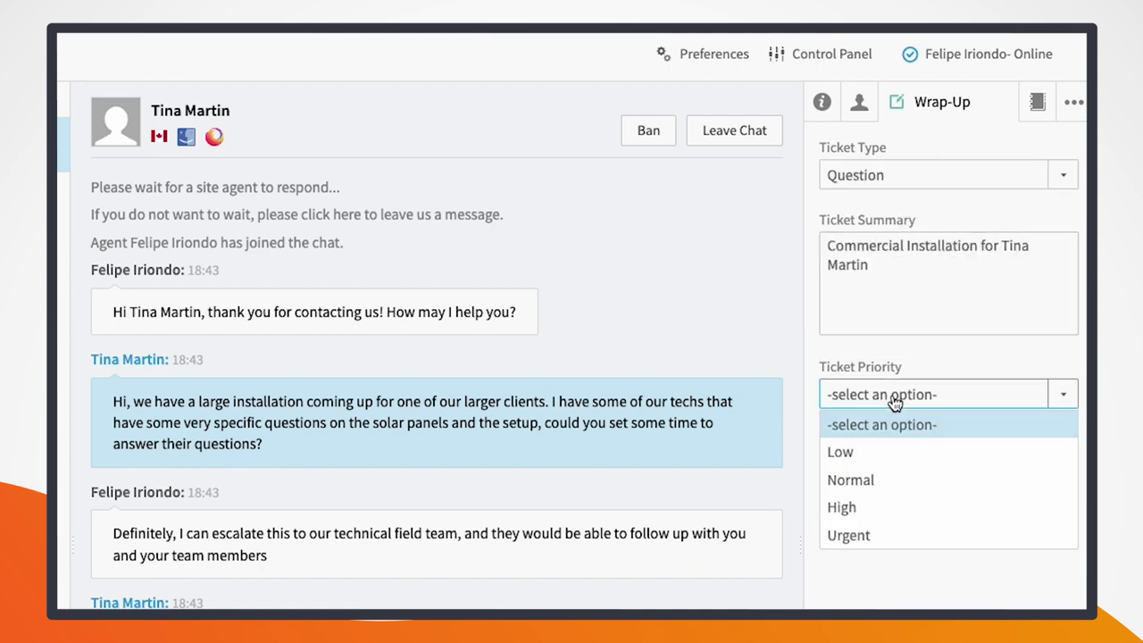
pyautogui.click(860, 536)
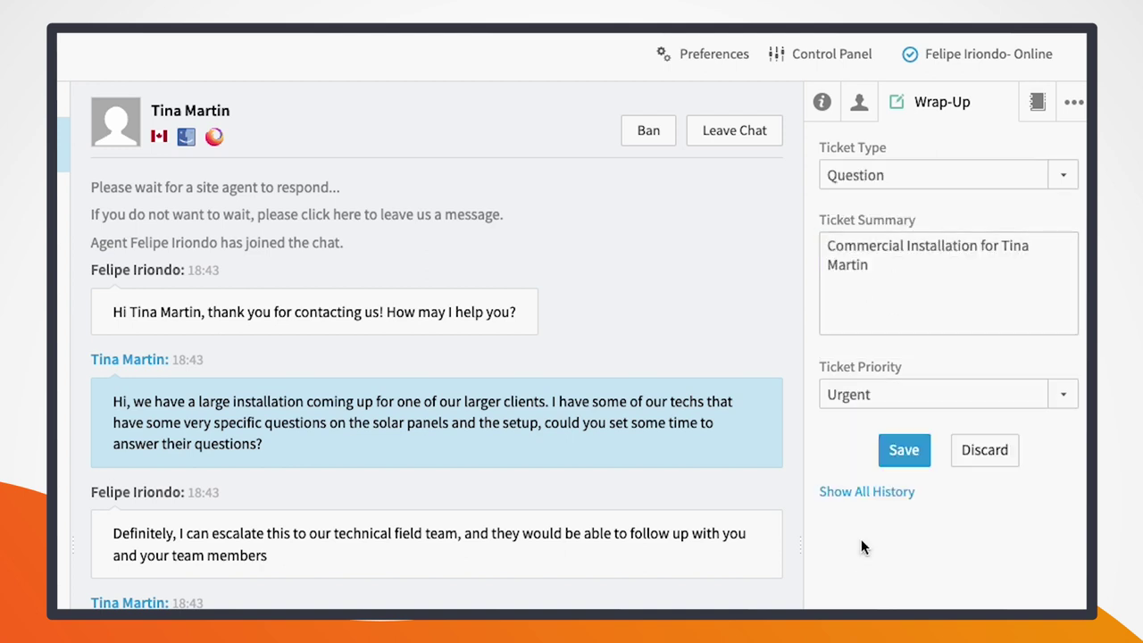
pyautogui.click(904, 455)
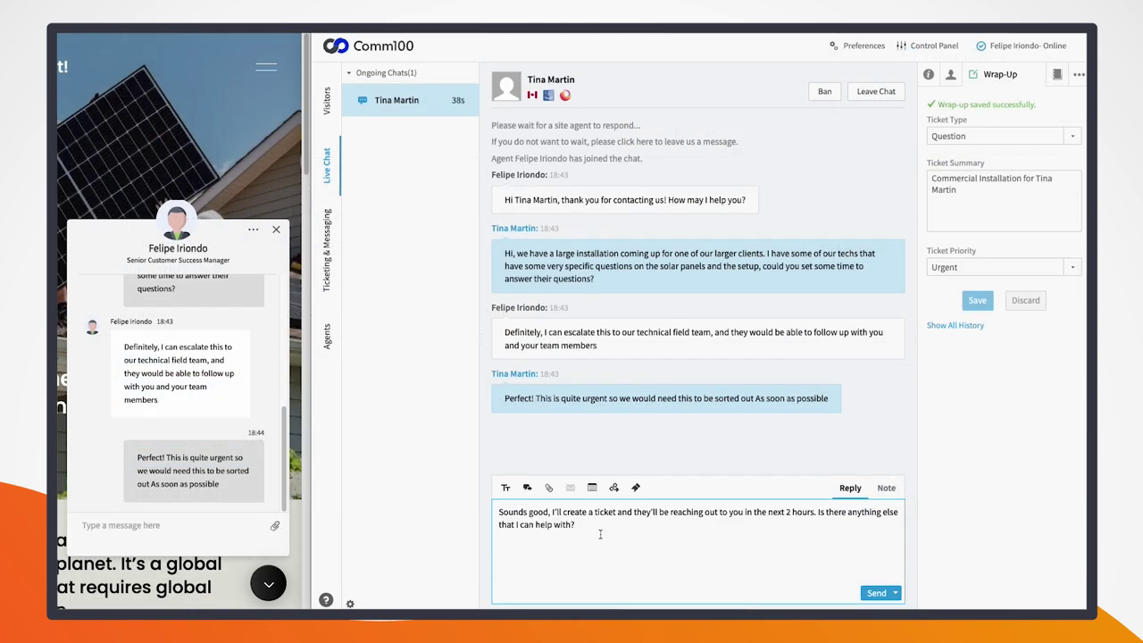
# Step: Send the agent's promise of a ticket within 2 hours and the visitor's reply 'No, that's it thanks!'
pyautogui.press('Return')
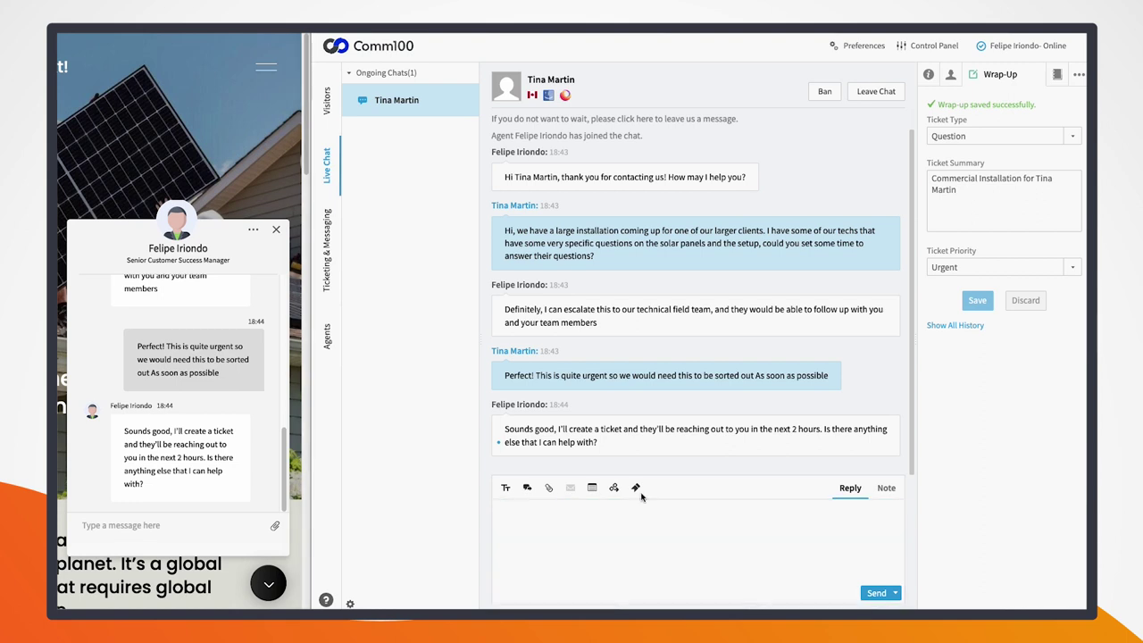
pyautogui.click(142, 527)
pyautogui.write("No, that's it thanks!")
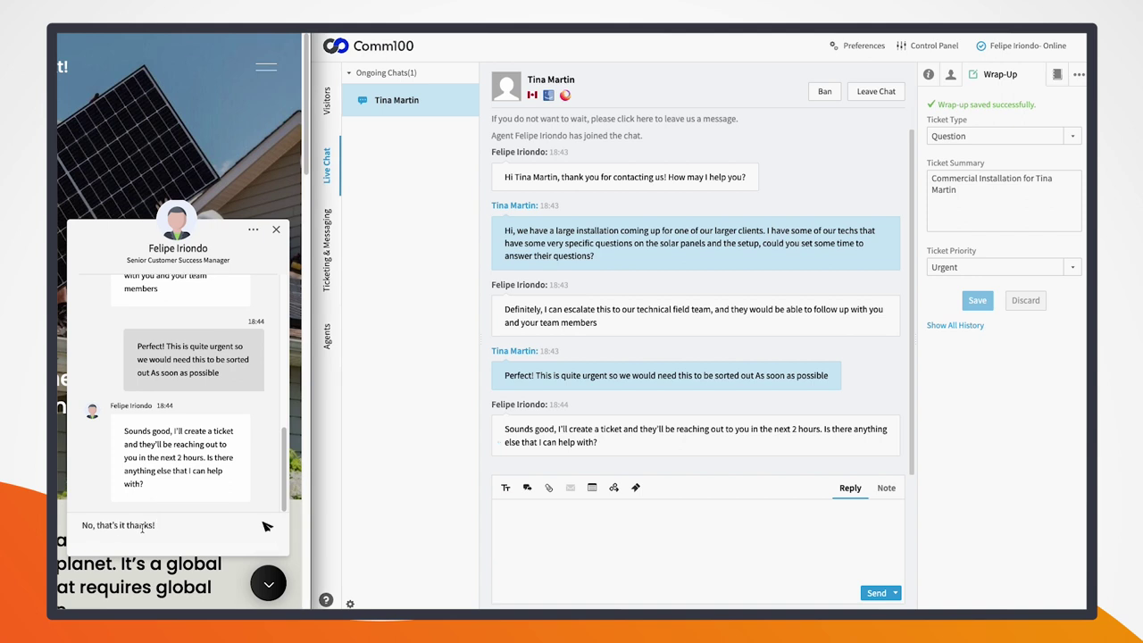
pyautogui.press('Return')
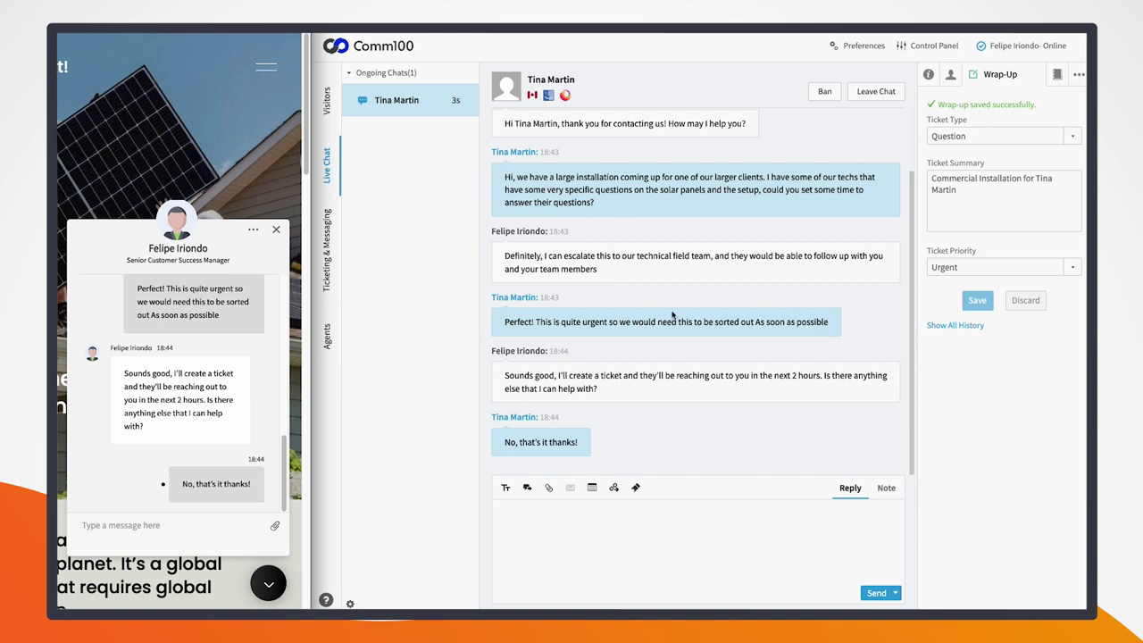
# Step: Leave the chat in the agent console and confirm ending it
pyautogui.click(877, 94)
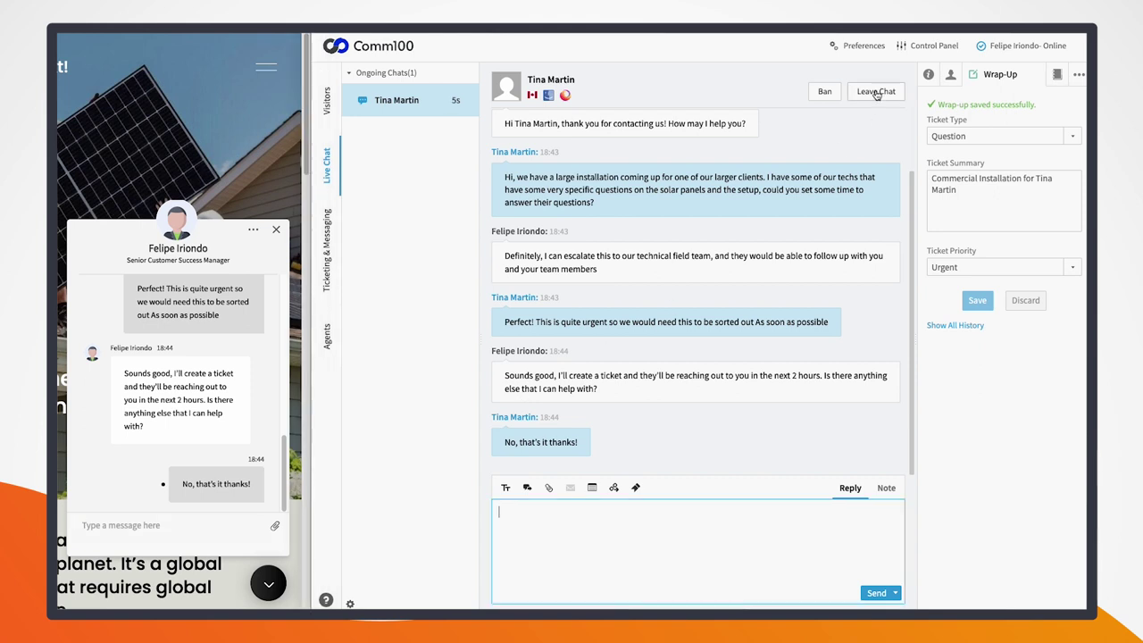
pyautogui.click(877, 93)
pyautogui.click(665, 342)
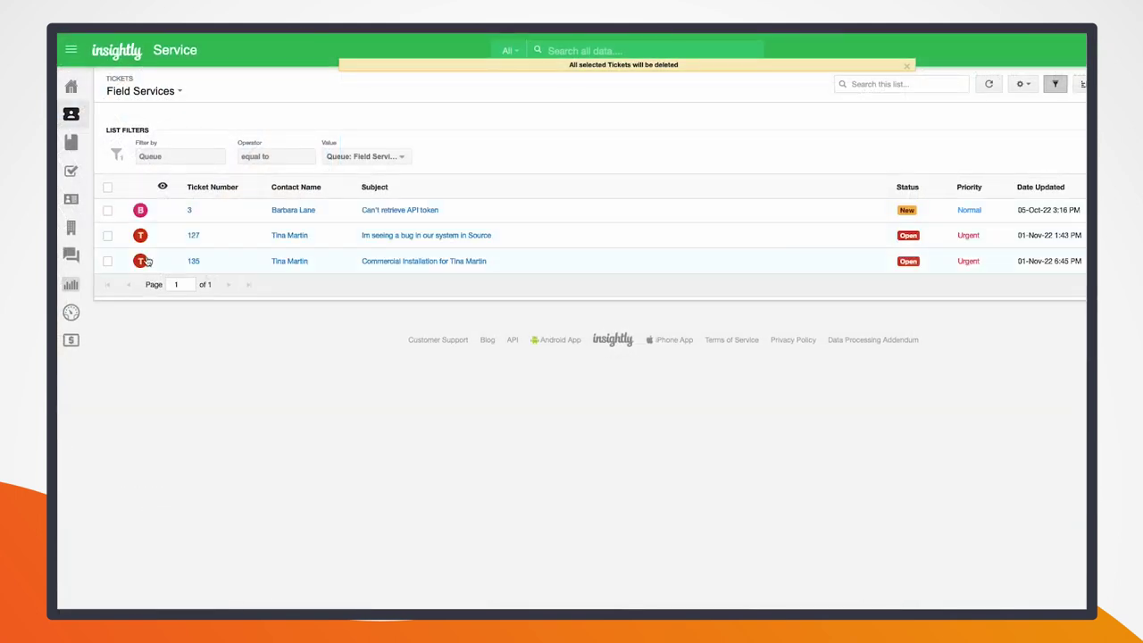
# Step: Open ticket 135 from the Field Services ticket list in Insightly
pyautogui.click(193, 261)
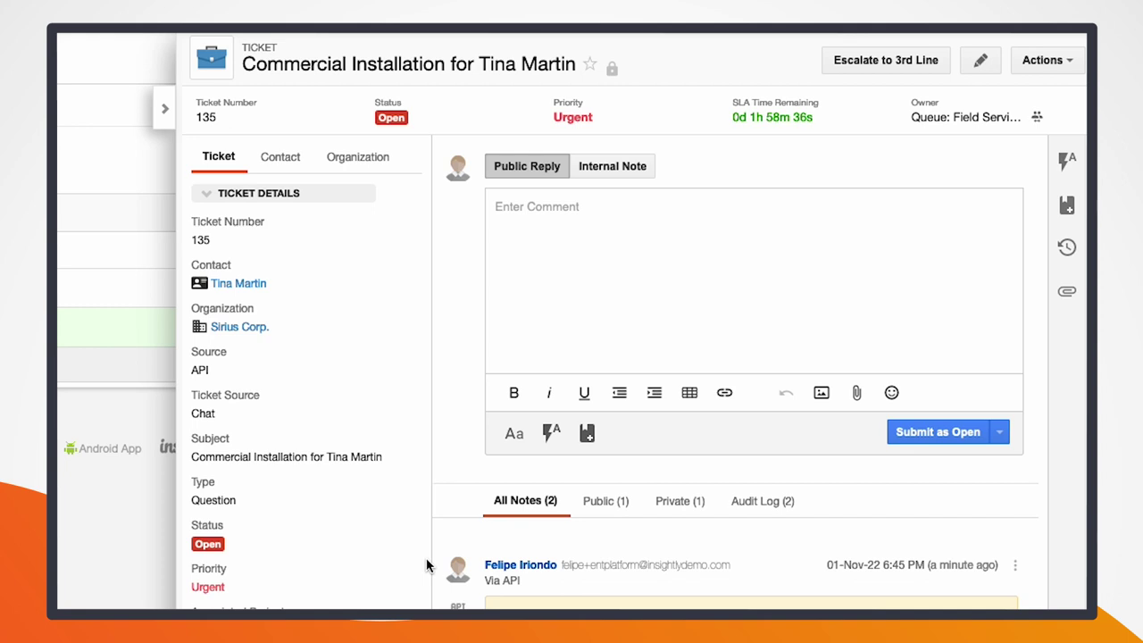
# Step: Show ticket 135's linked organization, Sirius Corp., on the Ultimate support plan
pyautogui.click(347, 160)
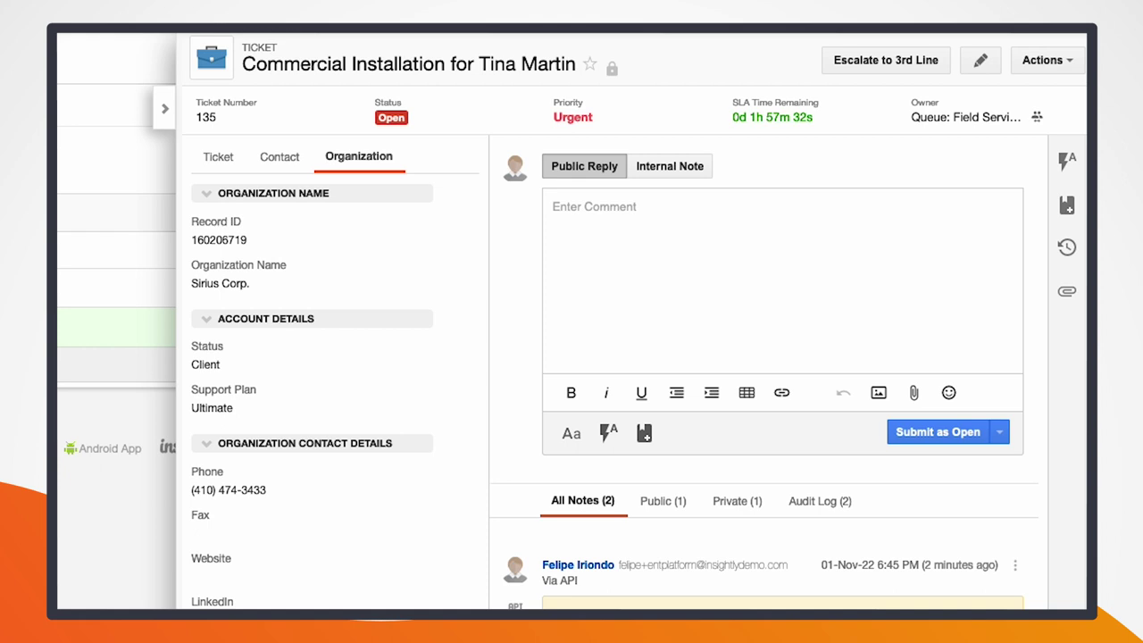
# Step: Return to ticket 135's details and scroll to the chat metrics: wait time 00:04, duration 01:33
pyautogui.click(214, 157)
pyautogui.scroll(-5, 325, 431)
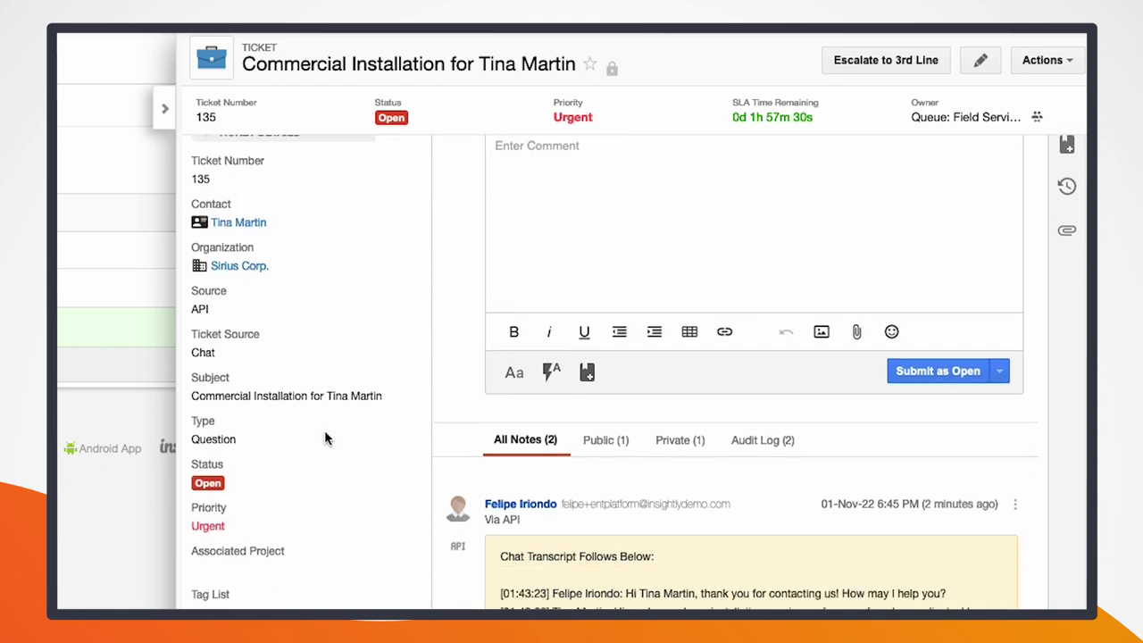
pyautogui.scroll(-5, 327, 438)
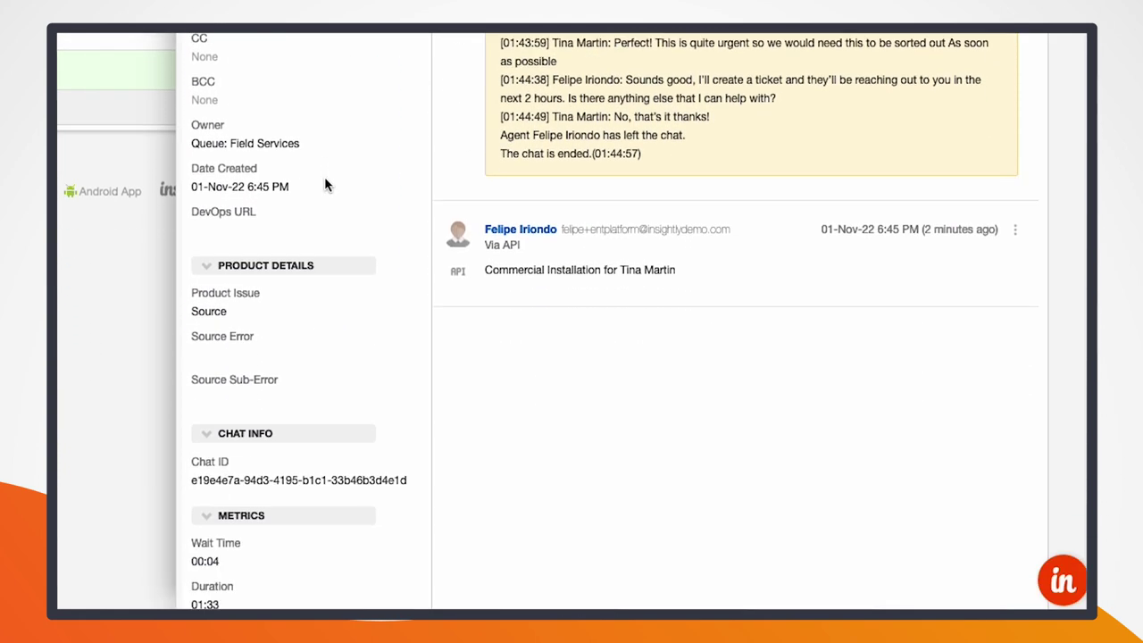